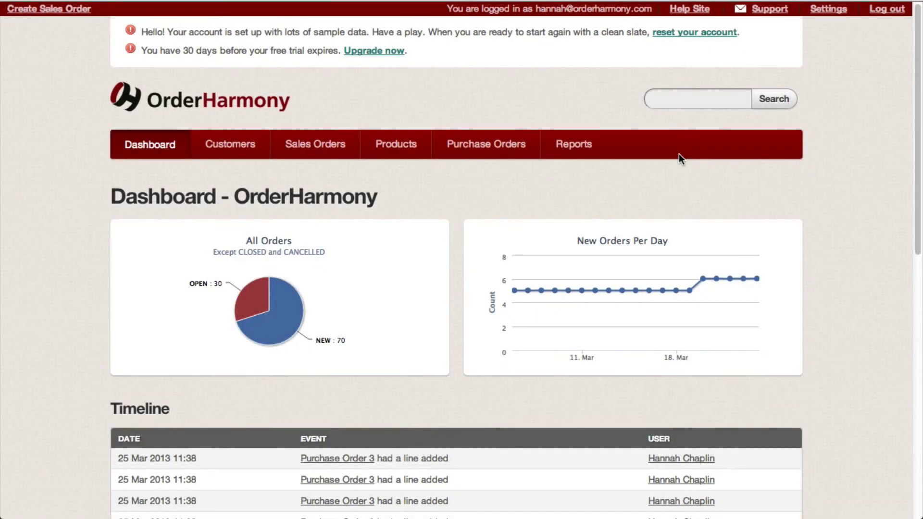
- Start a new Shopify integration from Settings > Integrations
click(828, 9)
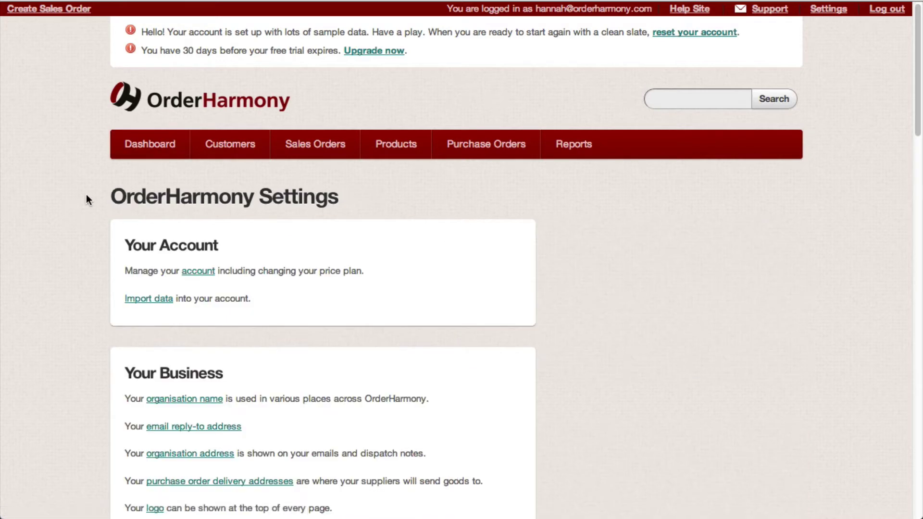
scroll(86, 194, down, 20)
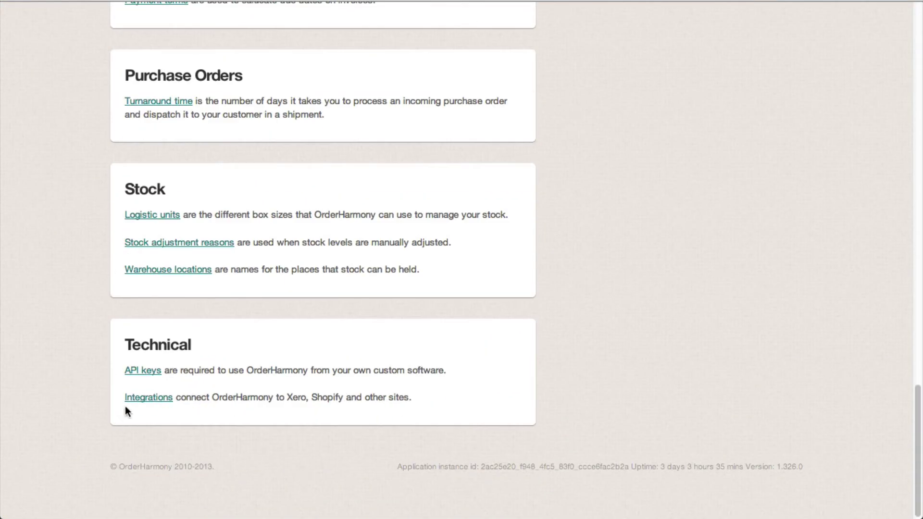
click(137, 400)
click(616, 240)
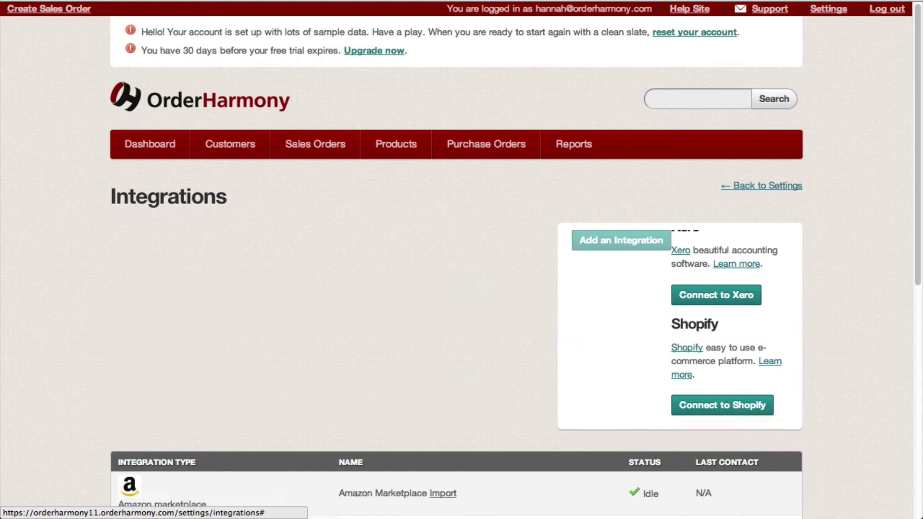
scroll(515, 304, down, 3)
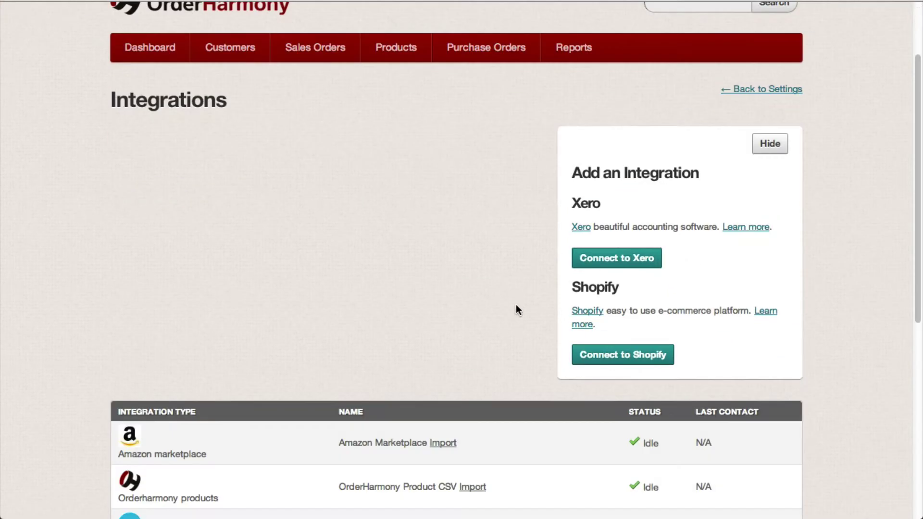
click(597, 354)
- Enter the shop name from its suggestion and connect the Shopify shop
click(320, 301)
text(we)
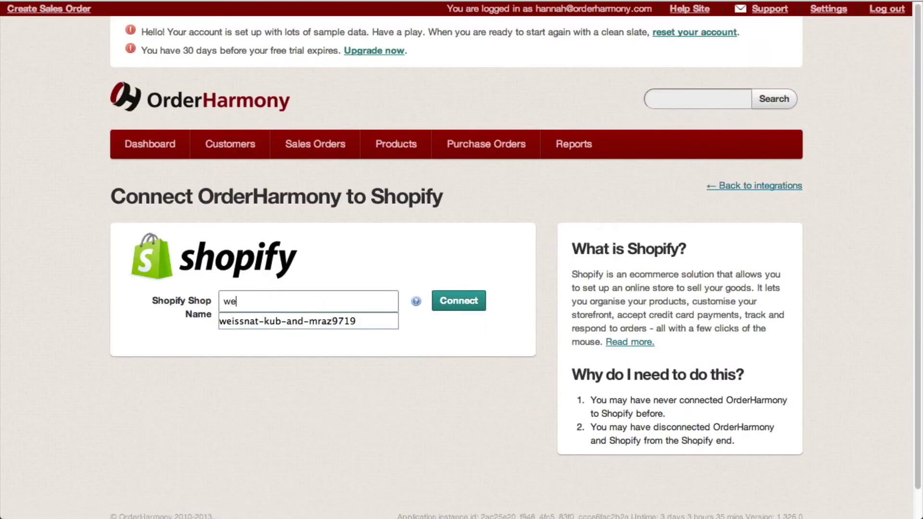
click(310, 317)
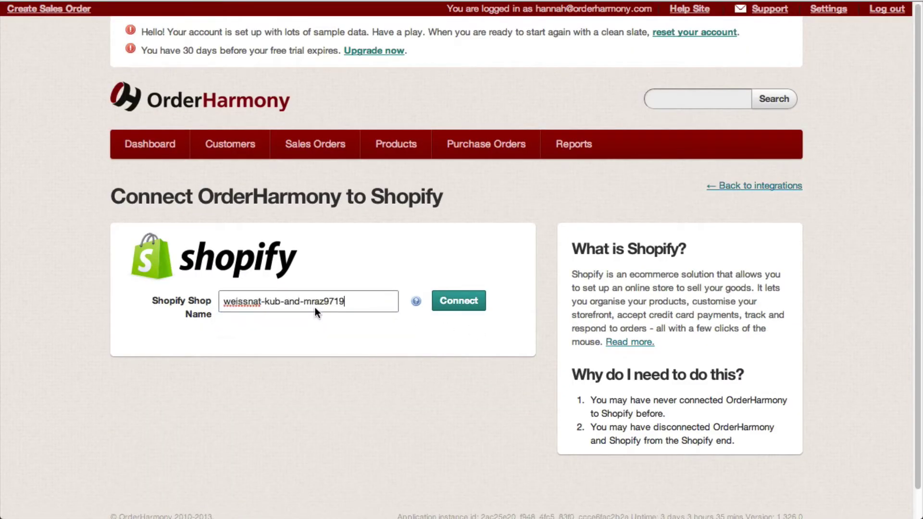
click(458, 303)
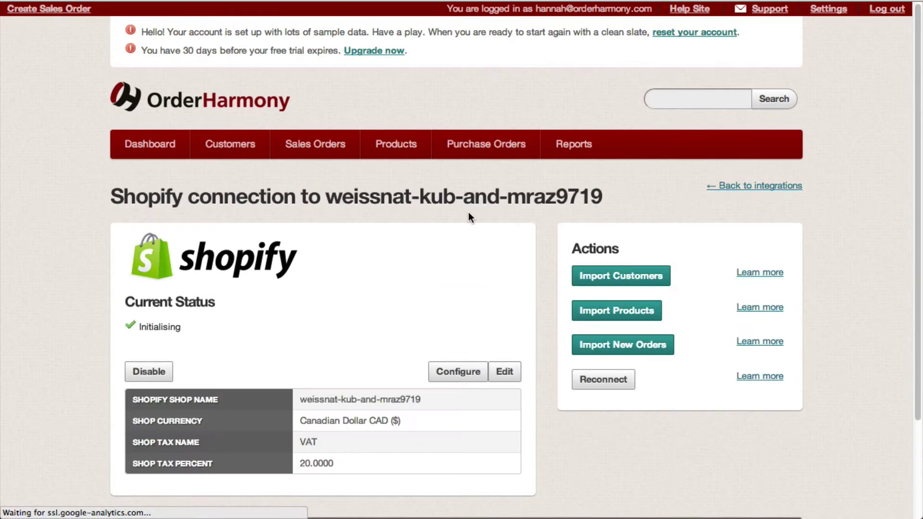
scroll(470, 214, down, 3)
scroll(417, 208, down, 1)
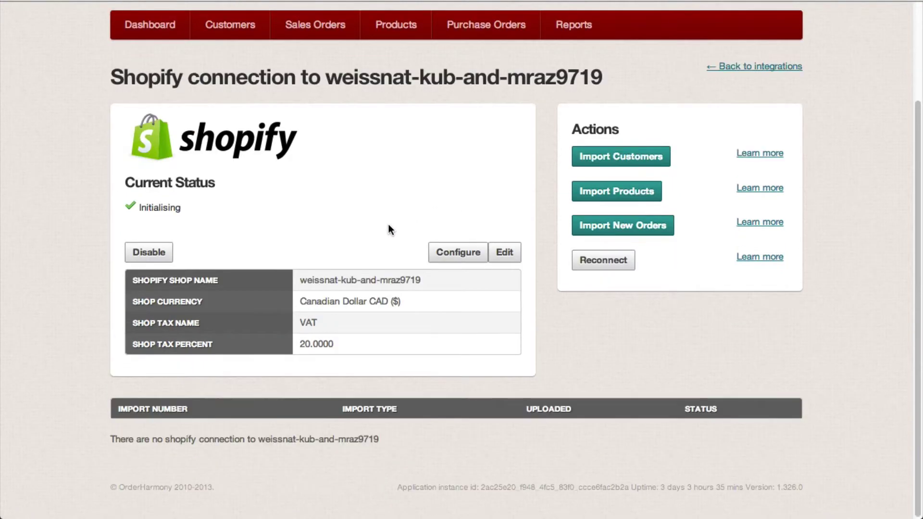
click(505, 253)
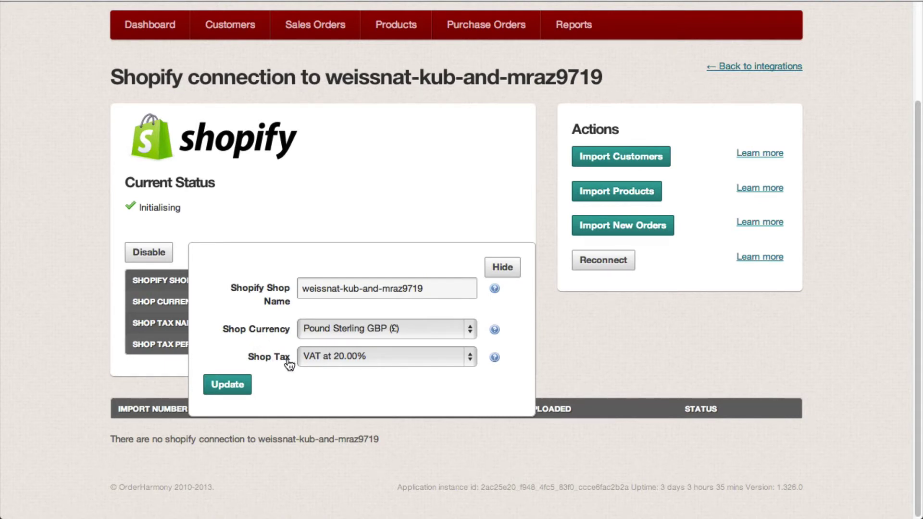
click(243, 387)
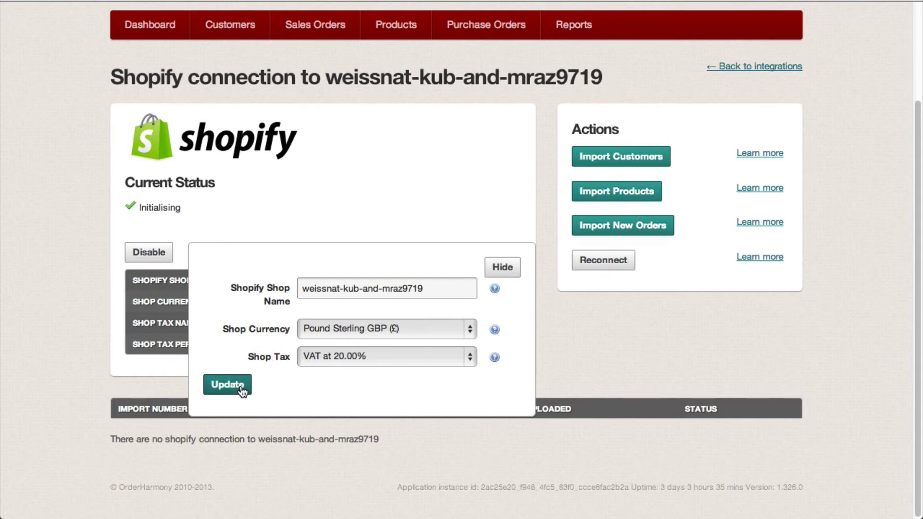
click(503, 267)
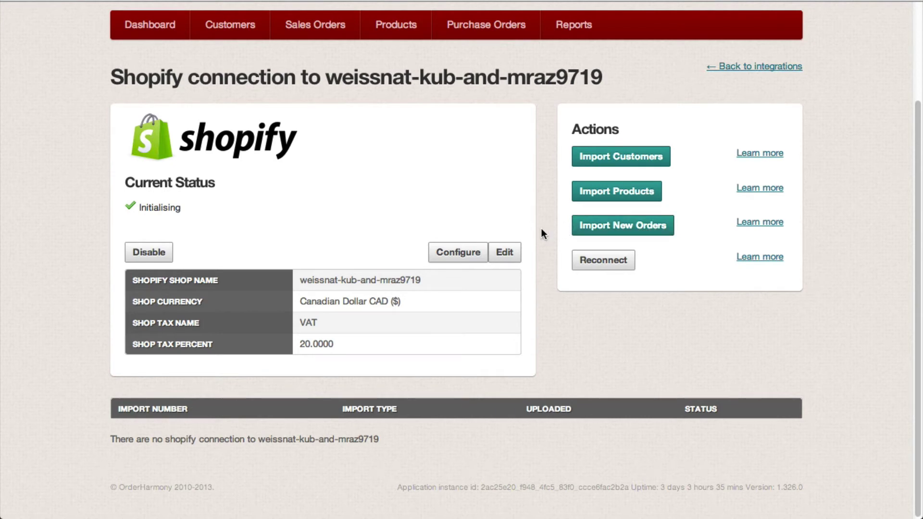
- Import customers from the Shopify shop and dismiss the notice
click(614, 164)
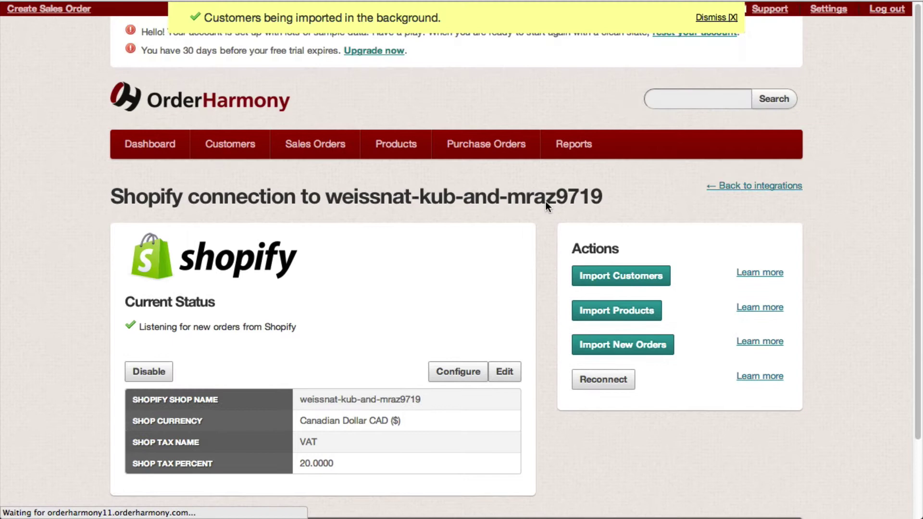
click(706, 18)
scroll(640, 123, down, 3)
- Import products from the Shopify shop and dismiss the notice
click(631, 219)
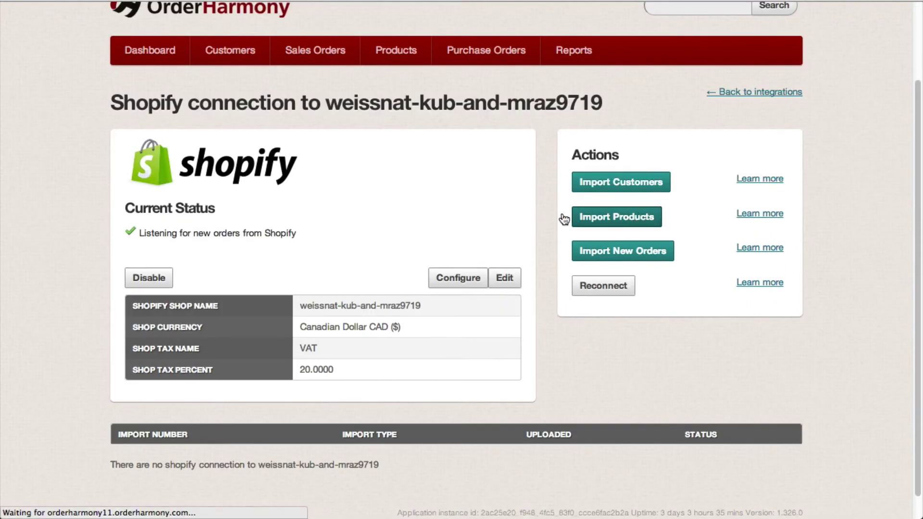
scroll(542, 212, up, 1)
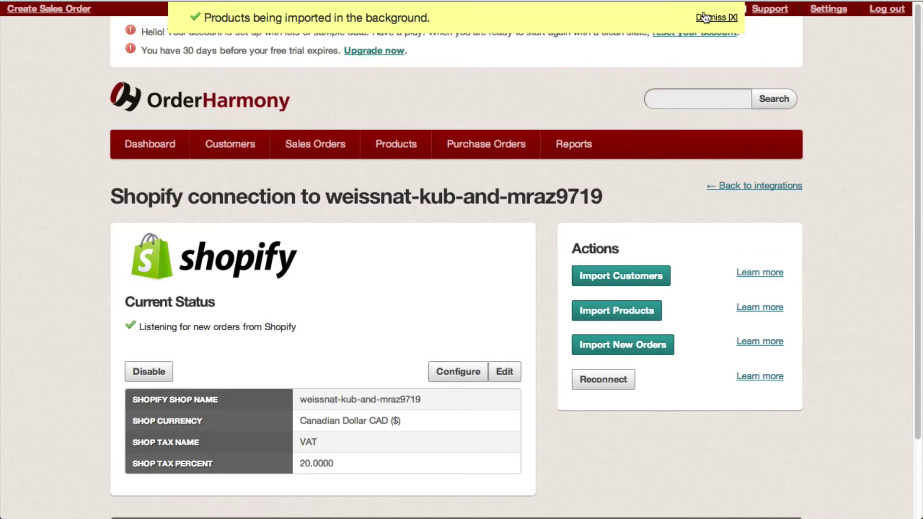
click(705, 19)
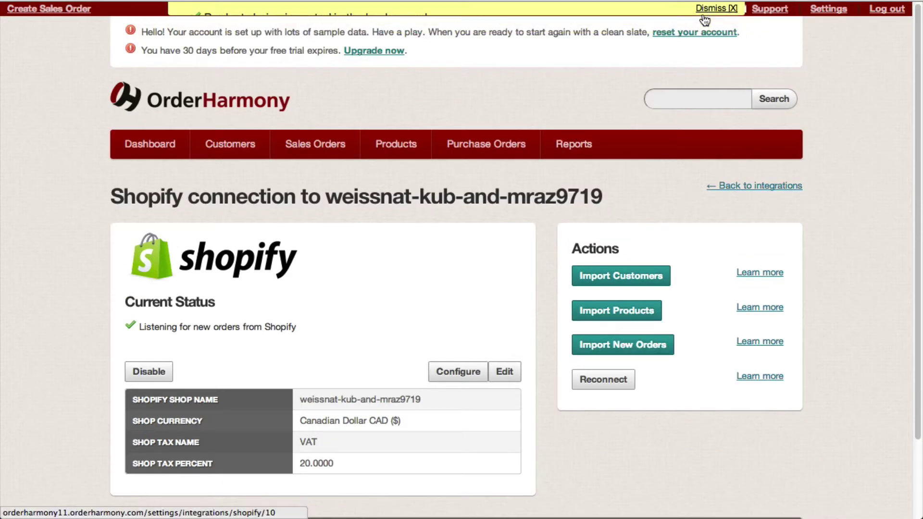
scroll(605, 195, down, 1)
- Import new orders from the Shopify shop and dismiss the notice
click(600, 243)
scroll(573, 166, up, 1)
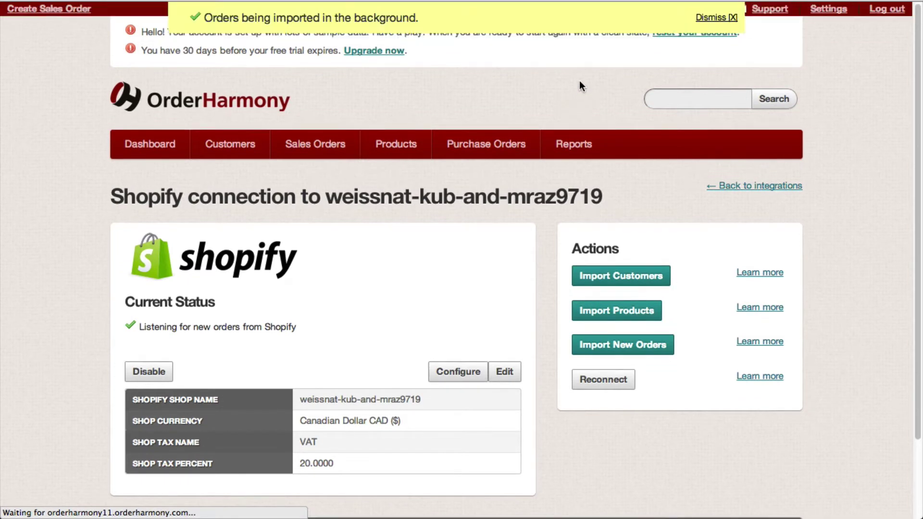
click(715, 18)
scroll(529, 122, down, 1)
scroll(483, 133, down, 2)
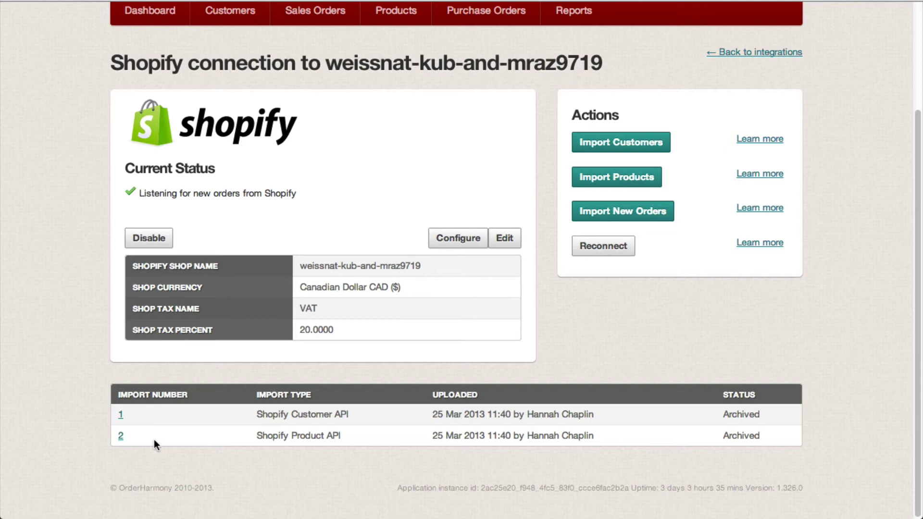
- Open Import 1 and review the first imported customer, Customer 501
click(120, 418)
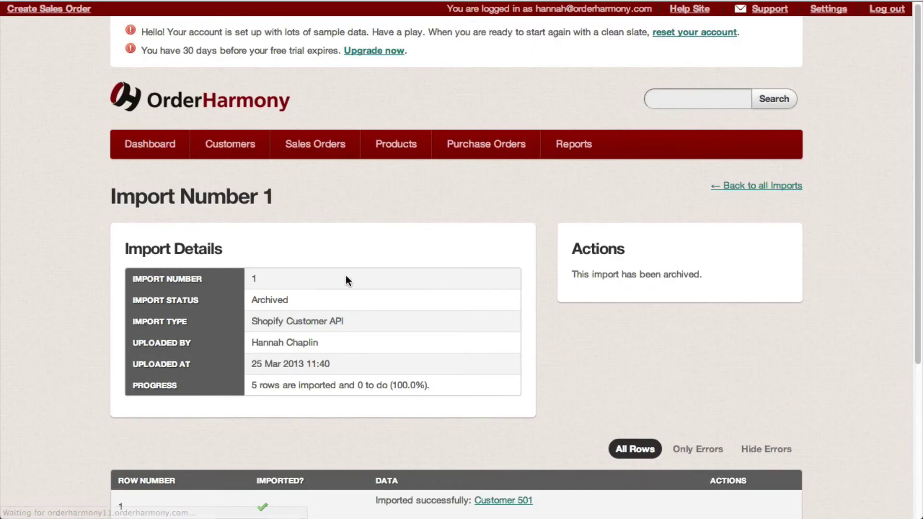
scroll(355, 274, down, 1)
scroll(356, 278, down, 4)
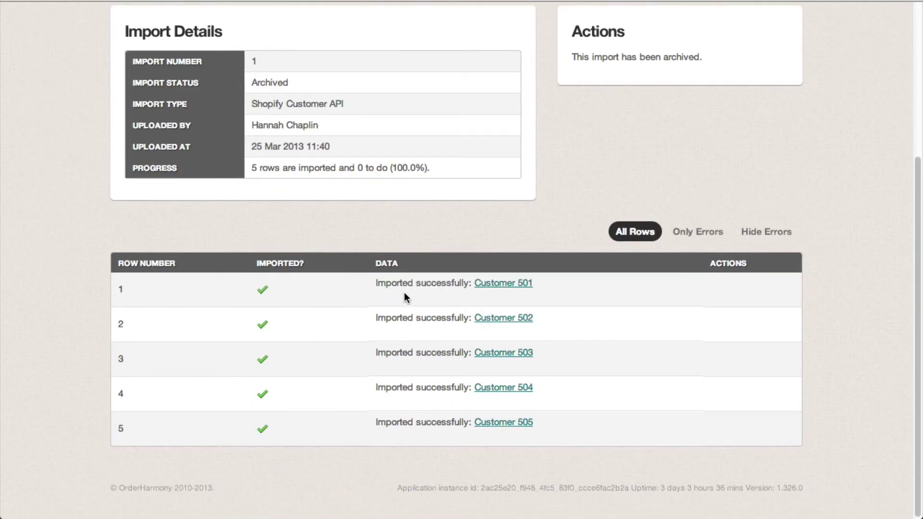
click(491, 284)
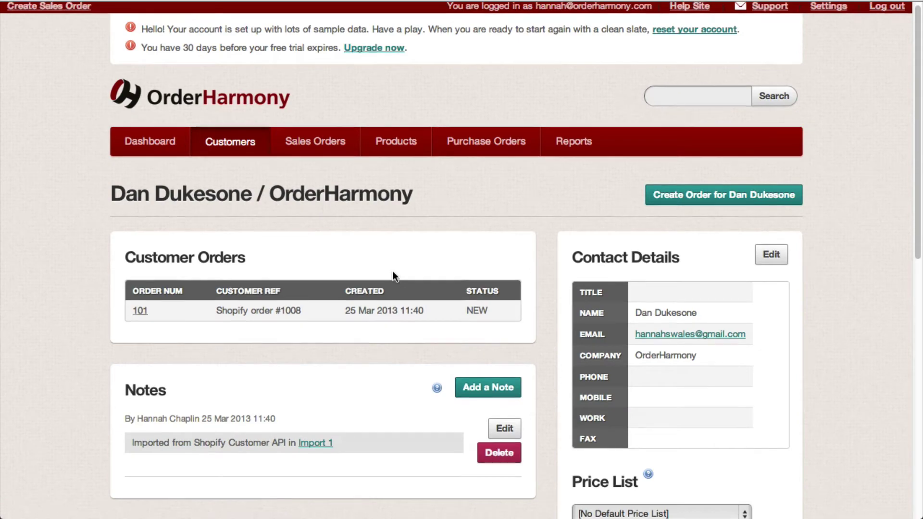
scroll(393, 273, down, 10)
scroll(392, 276, up, 10)
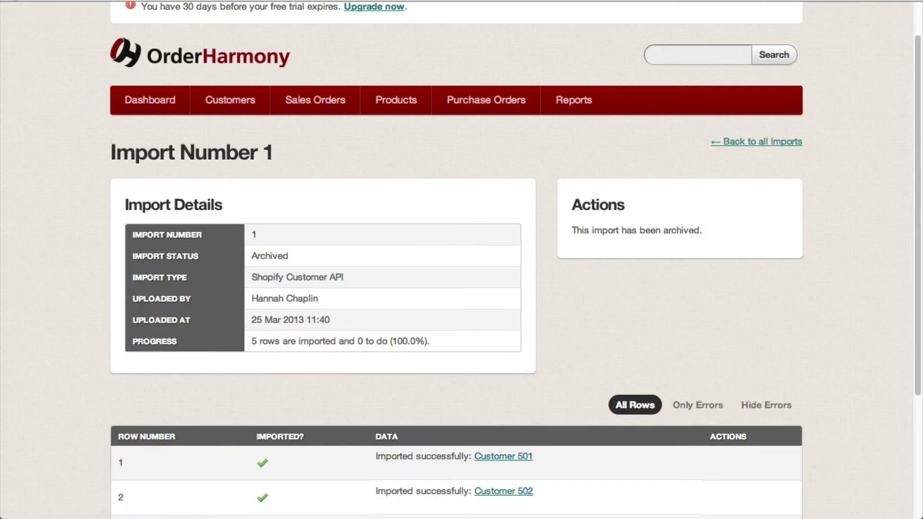
- Open the order import, review Order 101, then follow its Shopify order link
key(alt+Left)
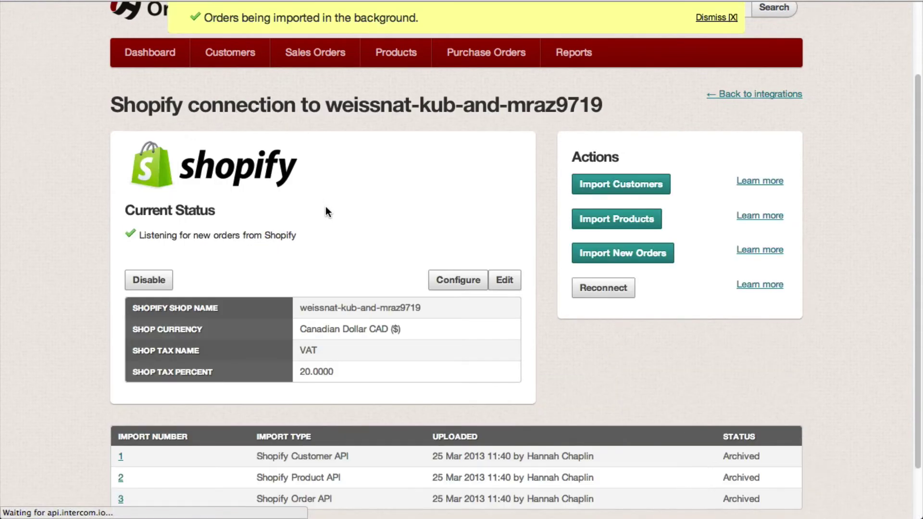
click(121, 436)
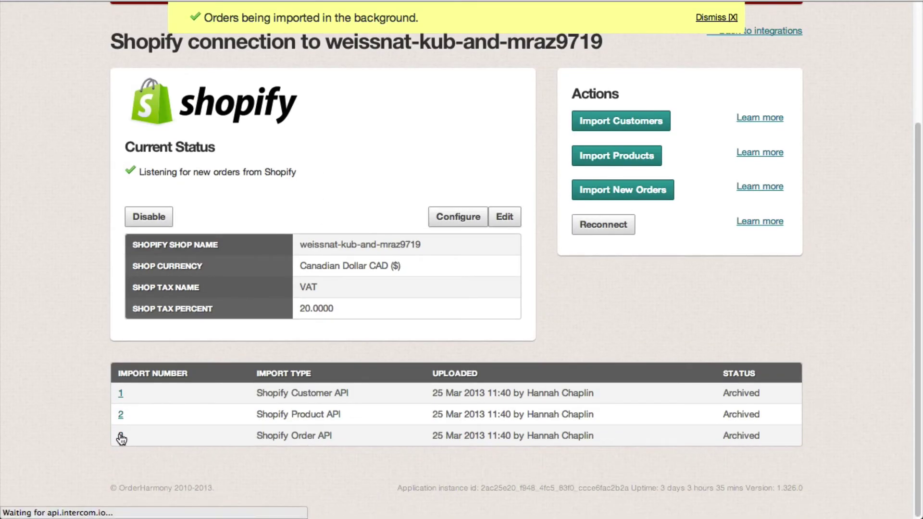
scroll(77, 279, down, 3)
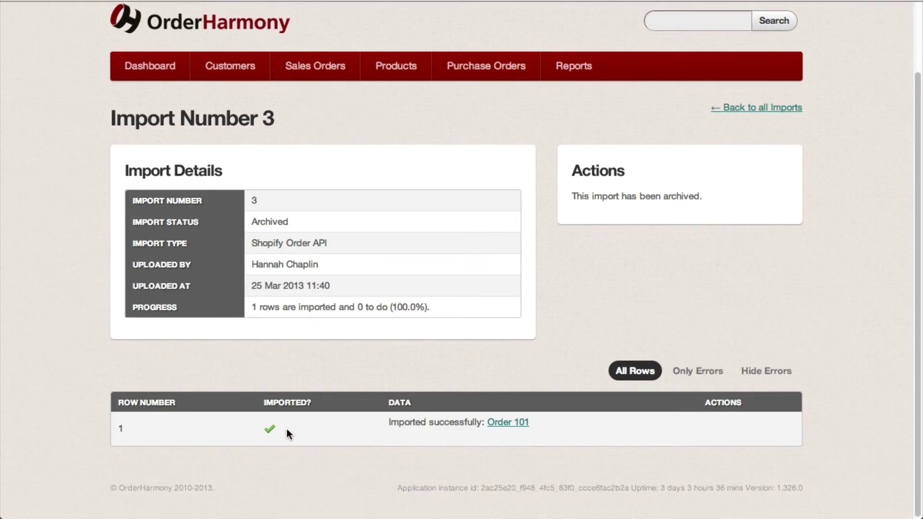
click(503, 423)
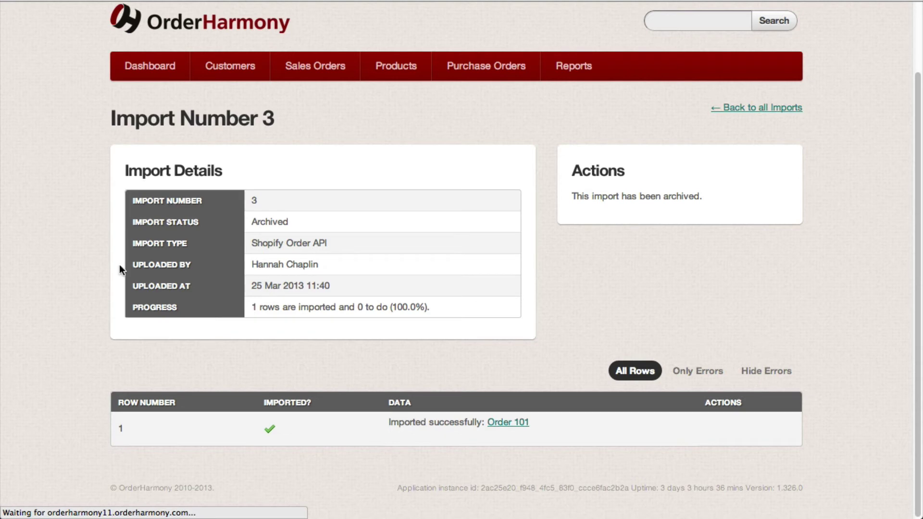
scroll(85, 217, down, 10)
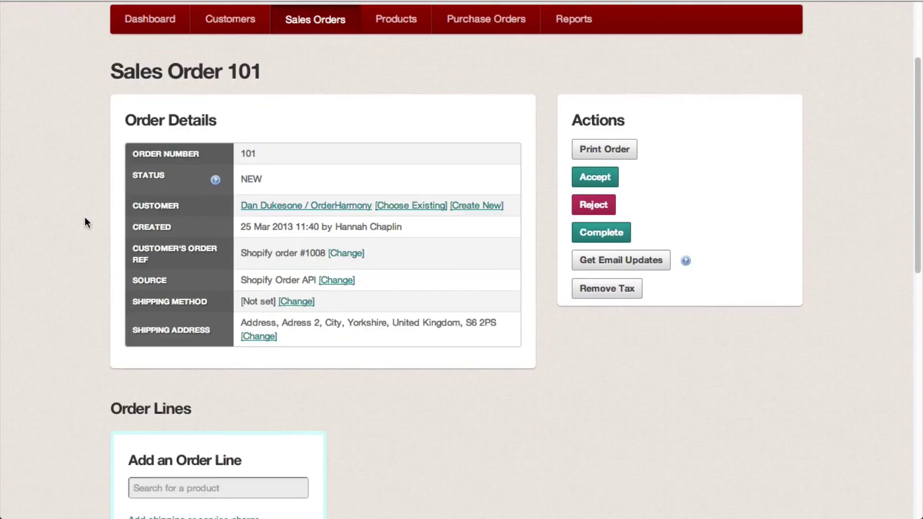
scroll(85, 221, down, 5)
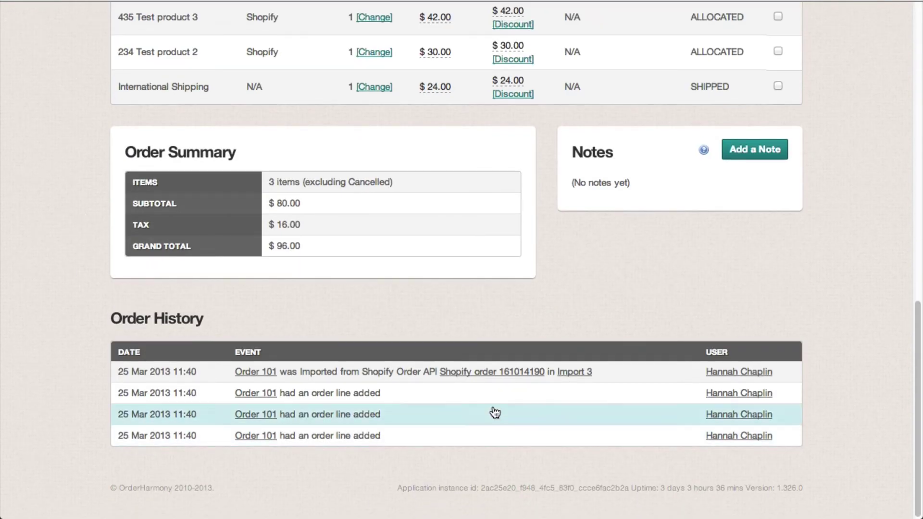
click(470, 375)
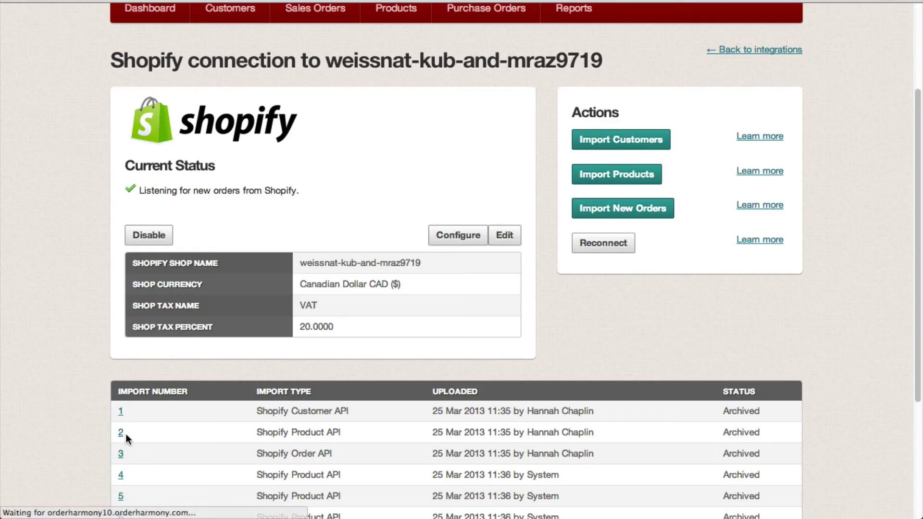
click(121, 434)
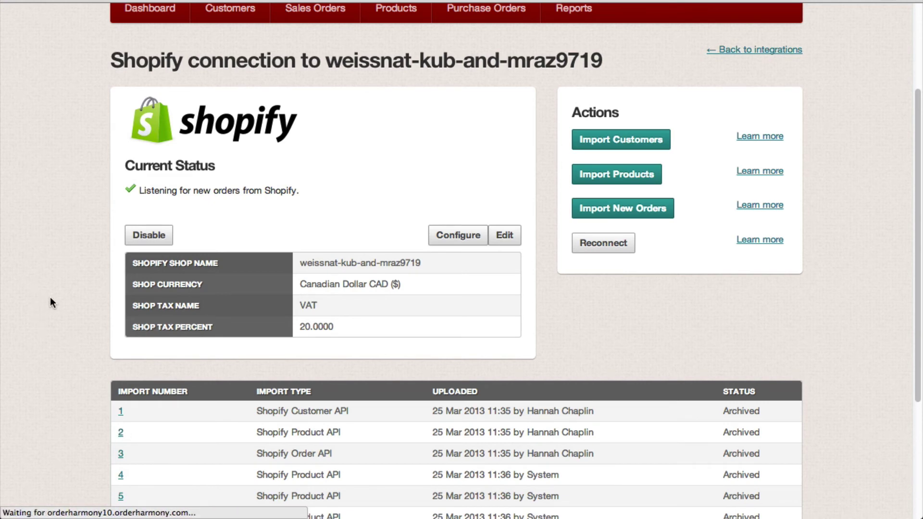
scroll(52, 297, down, 5)
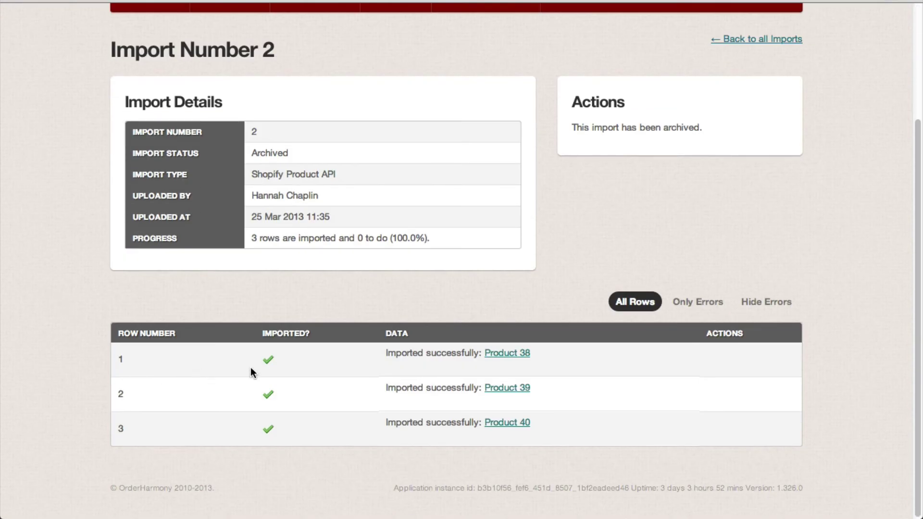
click(521, 426)
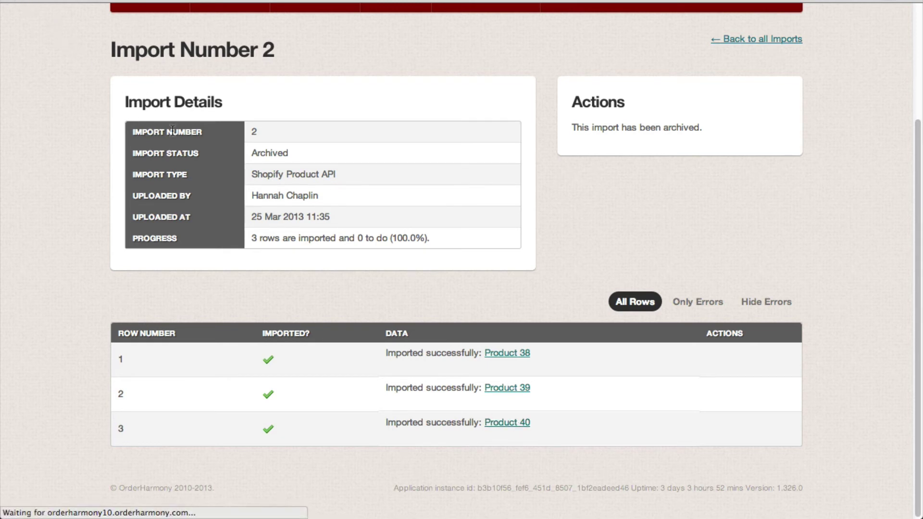
click(14, 4)
scroll(354, 204, down, 5)
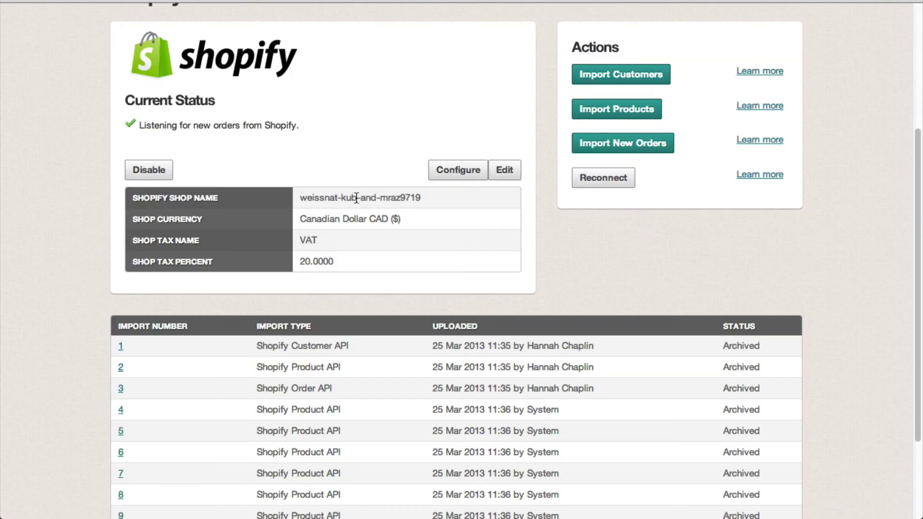
click(444, 173)
scroll(335, 220, down, 4)
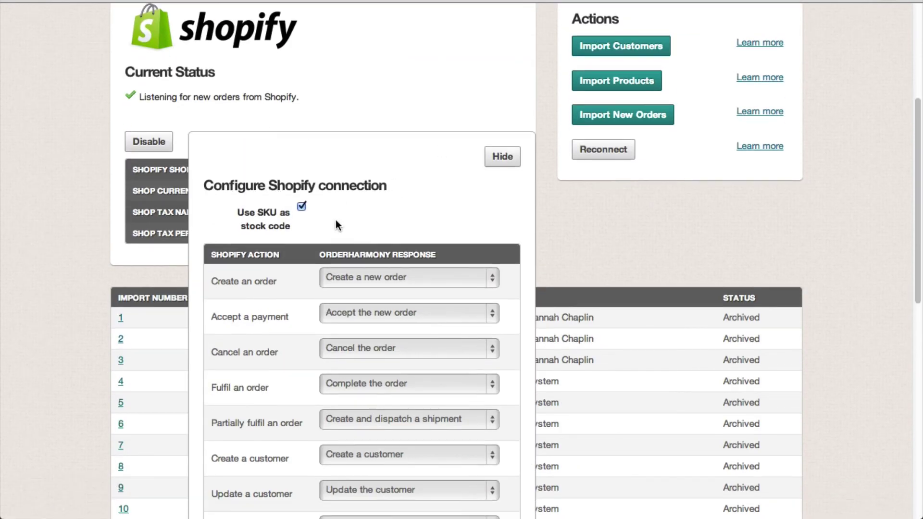
scroll(333, 216, down, 1)
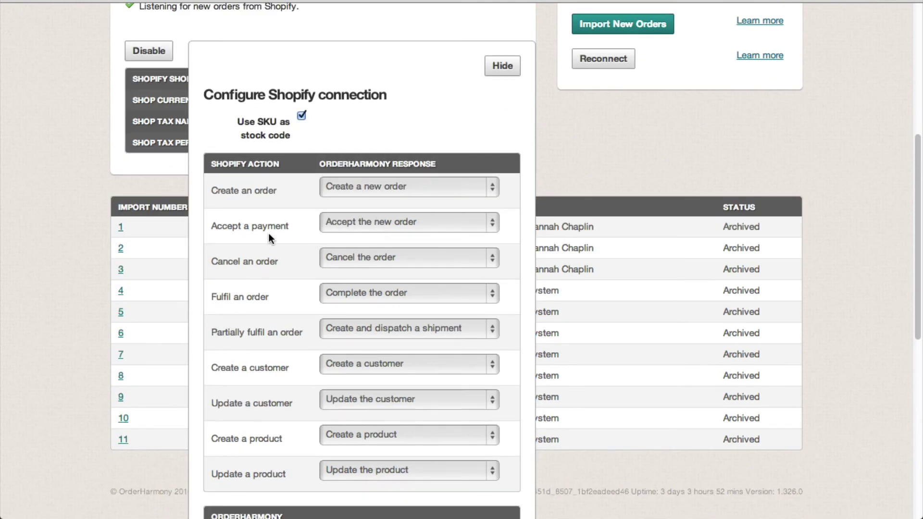
scroll(270, 232, down, 8)
scroll(267, 232, down, 3)
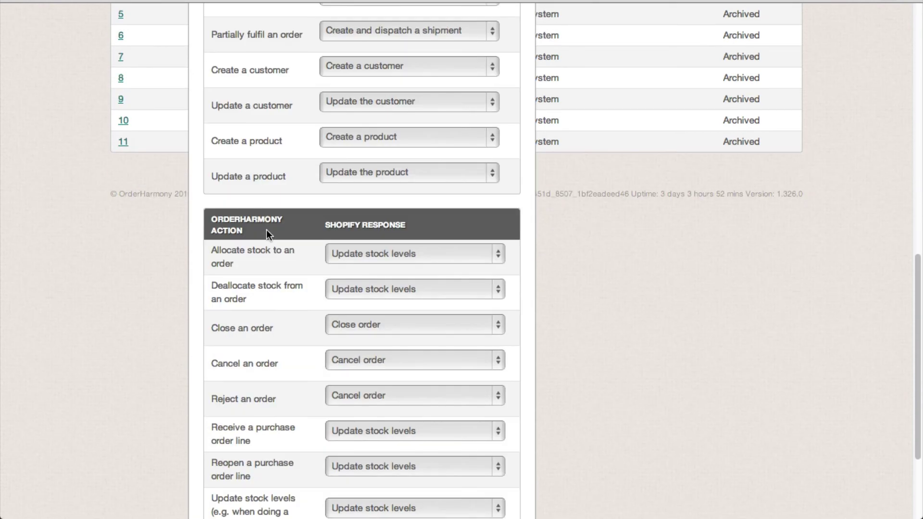
scroll(350, 250, down, 1)
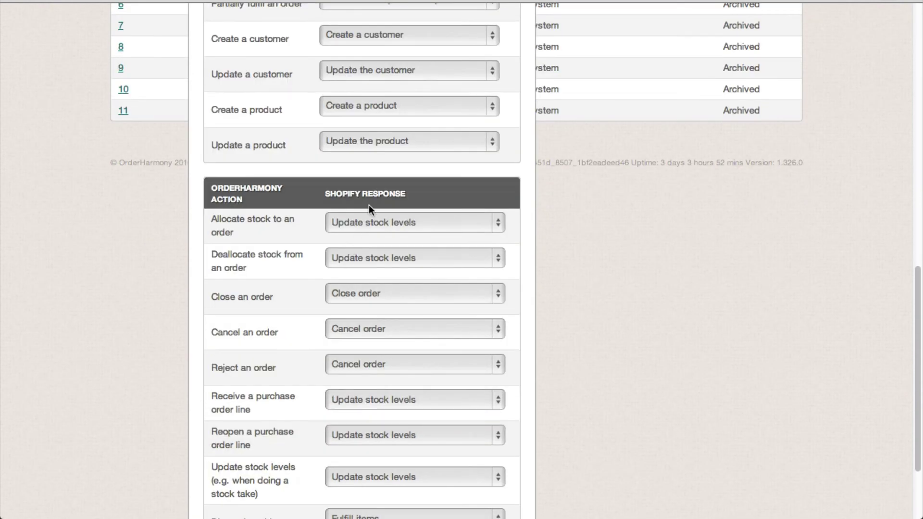
scroll(357, 343, up, 8)
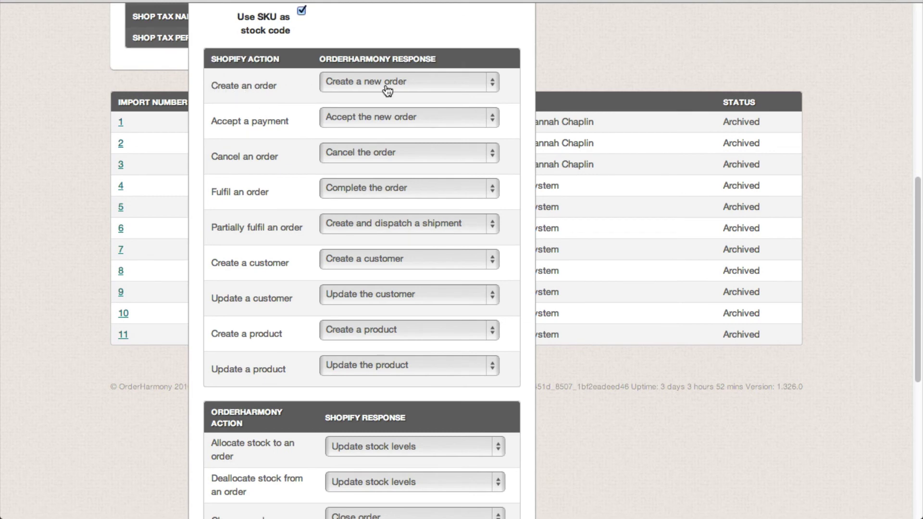
scroll(468, 220, up, 5)
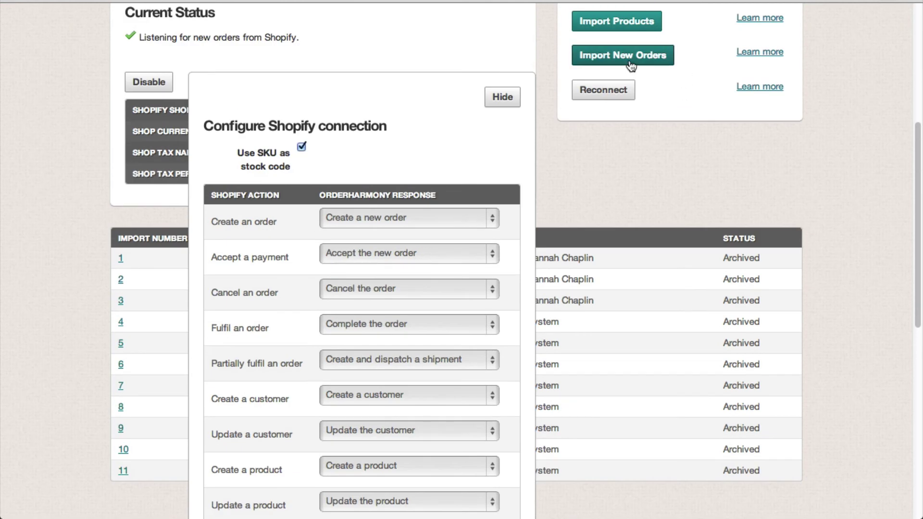
click(501, 97)
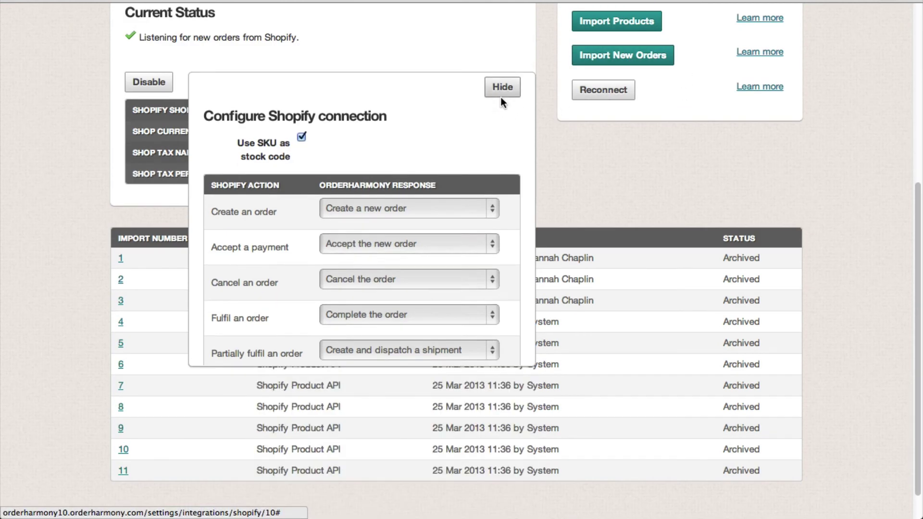